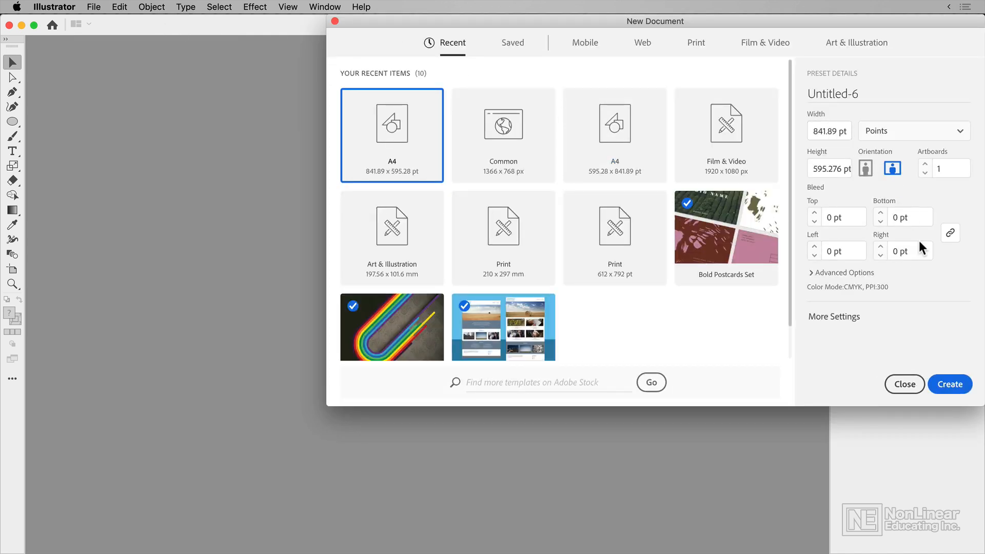
# Create a landscape A4 document and draw an ellipse about 165 by 146 pt in the artboard's upper-left area.
pyautogui.click(949, 382)
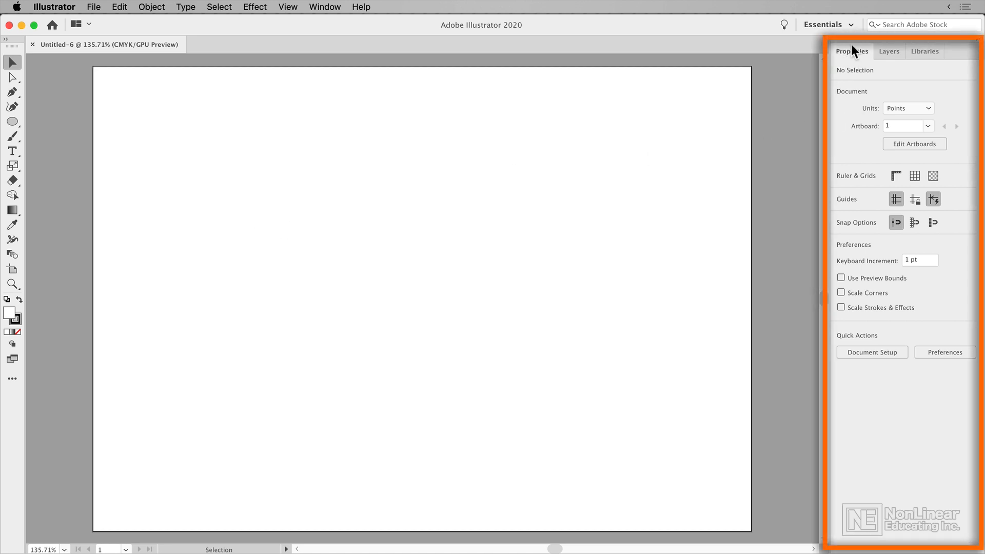
pyautogui.click(13, 121)
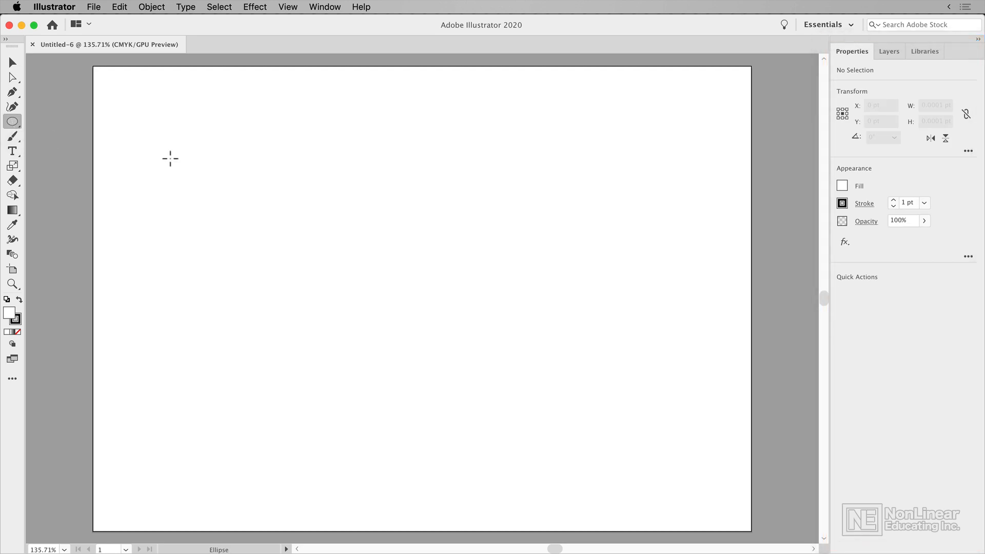
pyautogui.moveTo(216, 133); pyautogui.dragTo(344, 246)
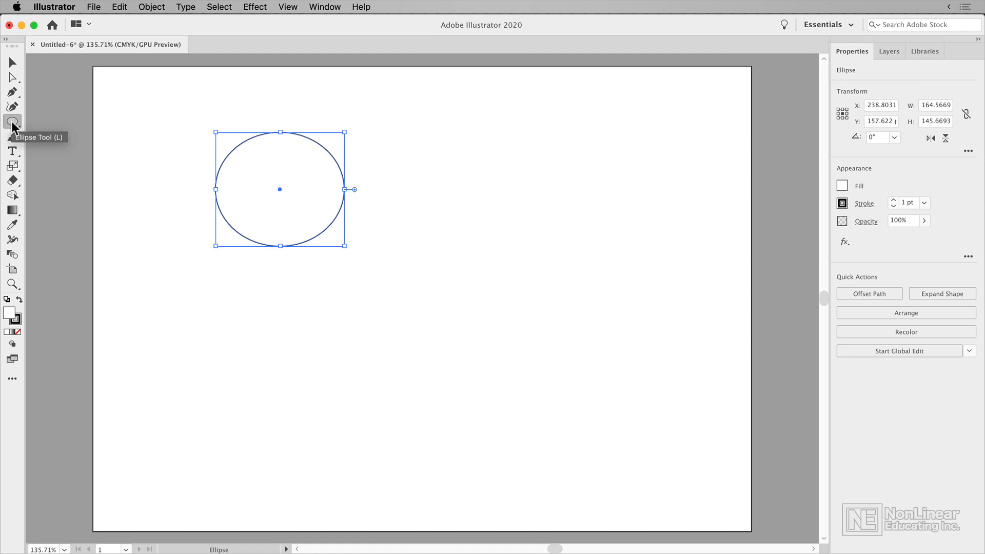
# Give the ellipse a dark red fill and a light blue stroke.
pyautogui.click(842, 186)
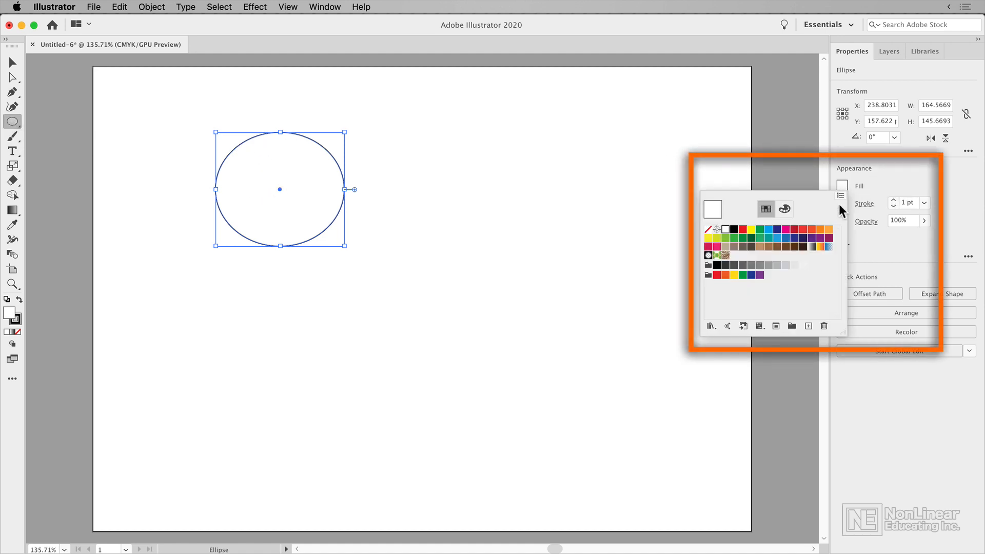
pyautogui.click(794, 230)
pyautogui.click(875, 186)
pyautogui.click(842, 203)
pyautogui.click(768, 248)
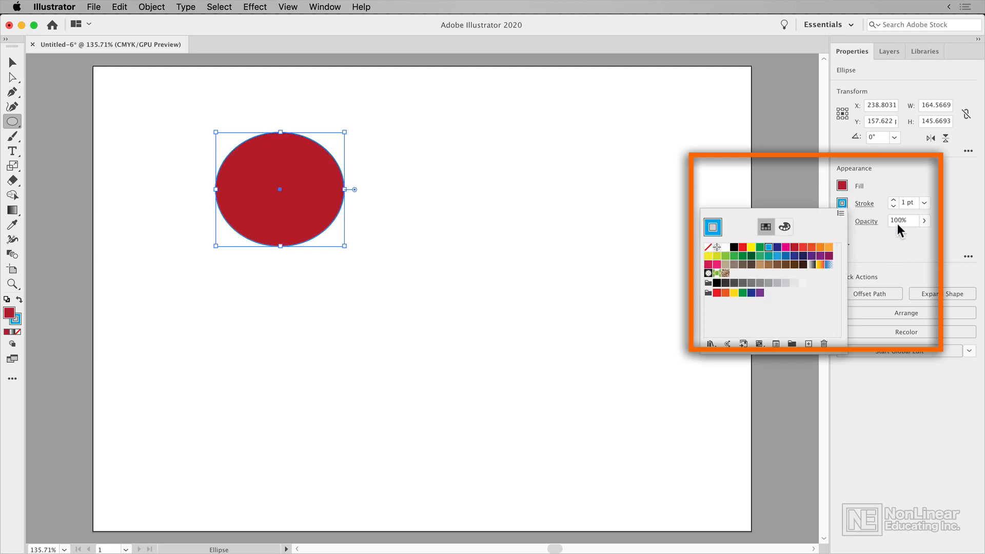
# Increase the ellipse's stroke weight to 10 pt.
pyautogui.click(894, 199)
pyautogui.click(894, 200)
pyautogui.click(893, 200)
pyautogui.click(893, 199)
pyautogui.click(894, 200)
pyautogui.click(894, 200)
pyautogui.click(894, 201)
pyautogui.click(894, 201)
pyautogui.click(894, 201)
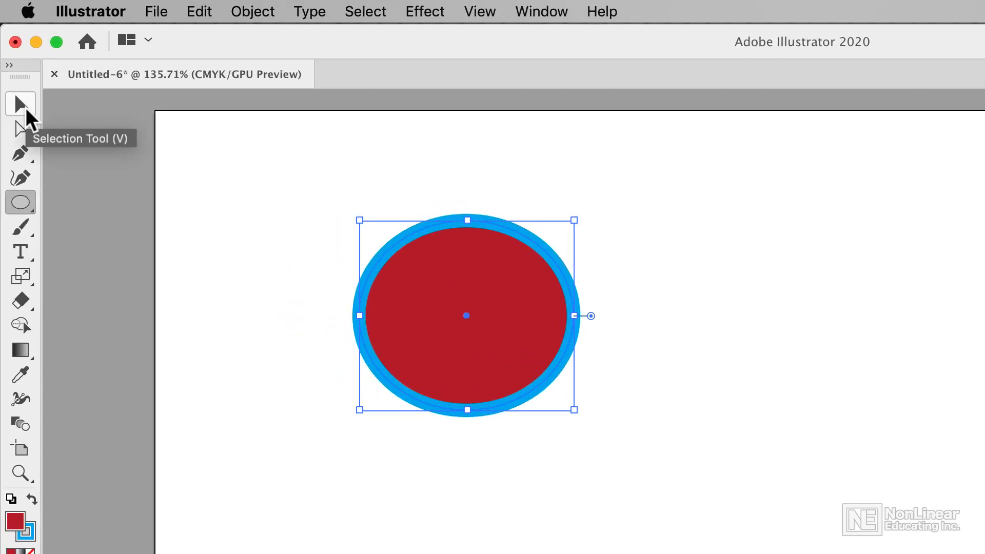
# Enlarge the ellipse to about 200 by 181 pt and move it right to the artboard's upper middle.
pyautogui.click(26, 108)
pyautogui.moveTo(573, 409); pyautogui.dragTo(622, 458)
pyautogui.moveTo(623, 373); pyautogui.dragTo(861, 359)
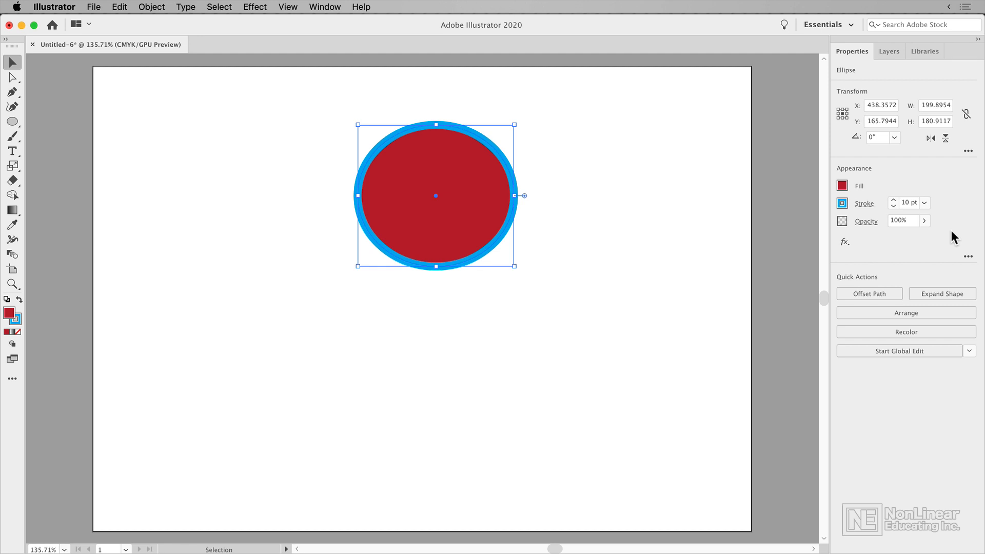
pyautogui.click(341, 8)
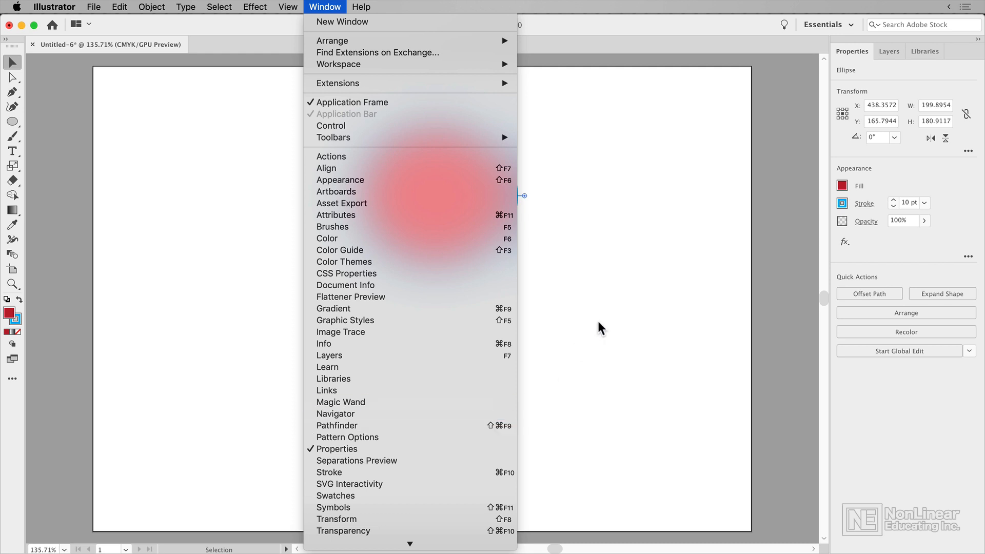
pyautogui.click(611, 301)
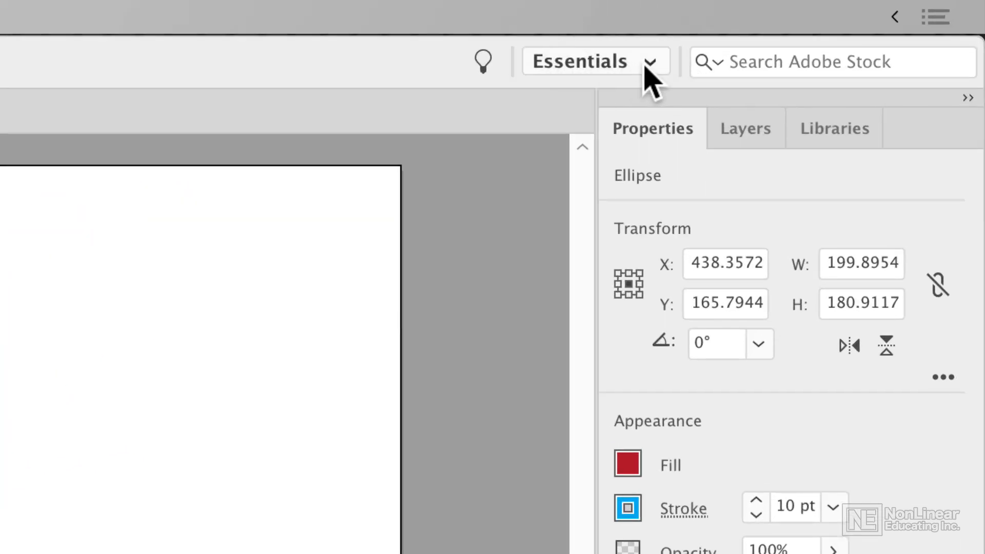
# Switch the workspace to Essentials Classic.
pyautogui.click(649, 64)
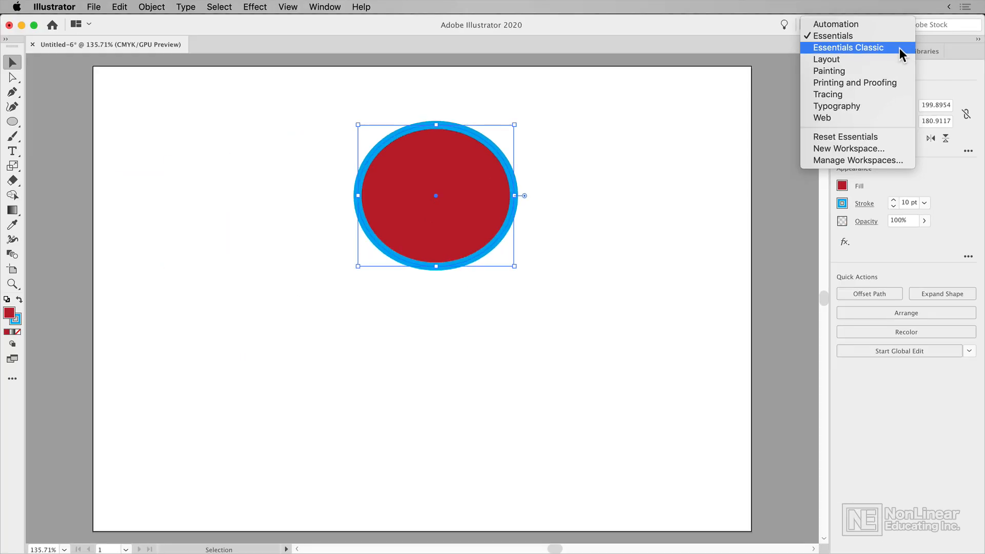
pyautogui.click(900, 48)
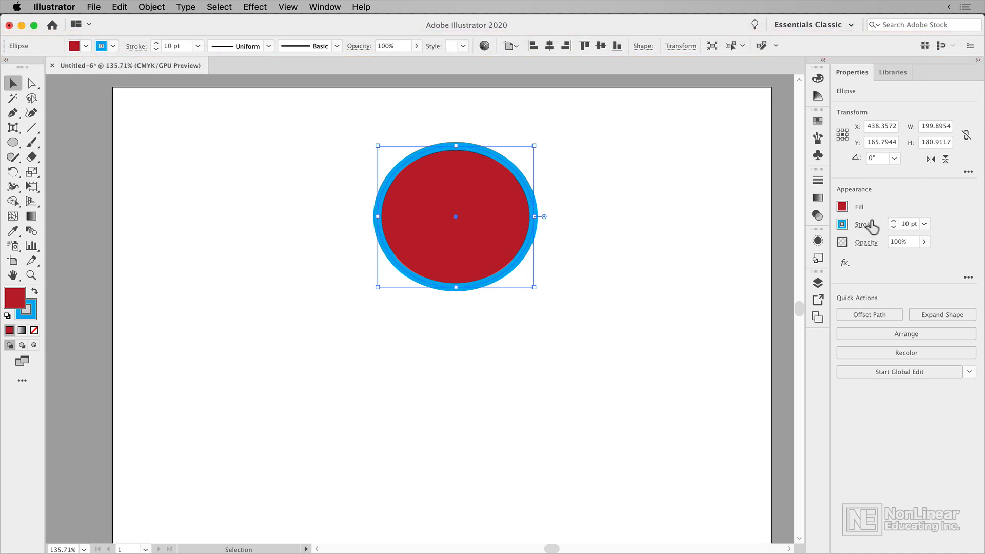
# Try a light blue fill on the ellipse, followed by CMYK Yellow.
pyautogui.click(85, 46)
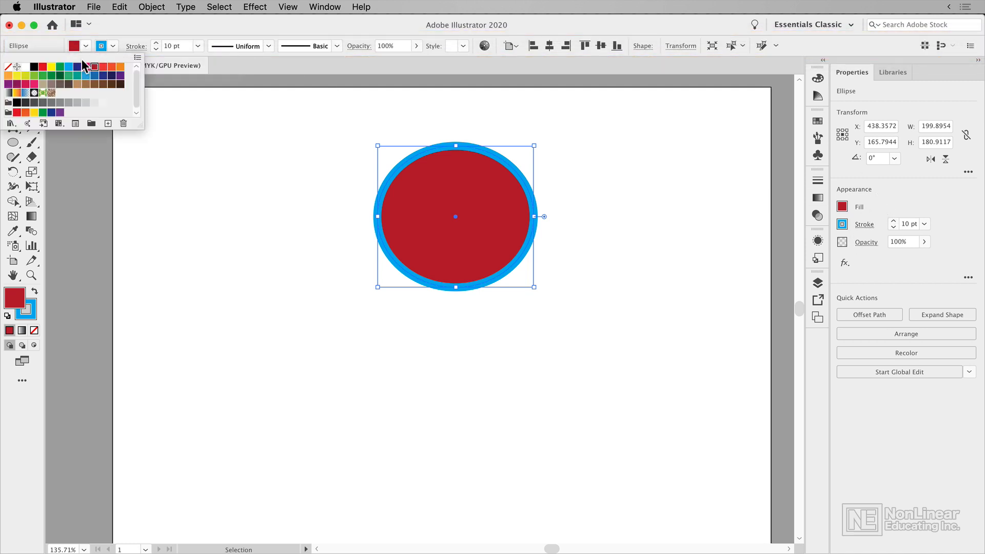
pyautogui.click(69, 67)
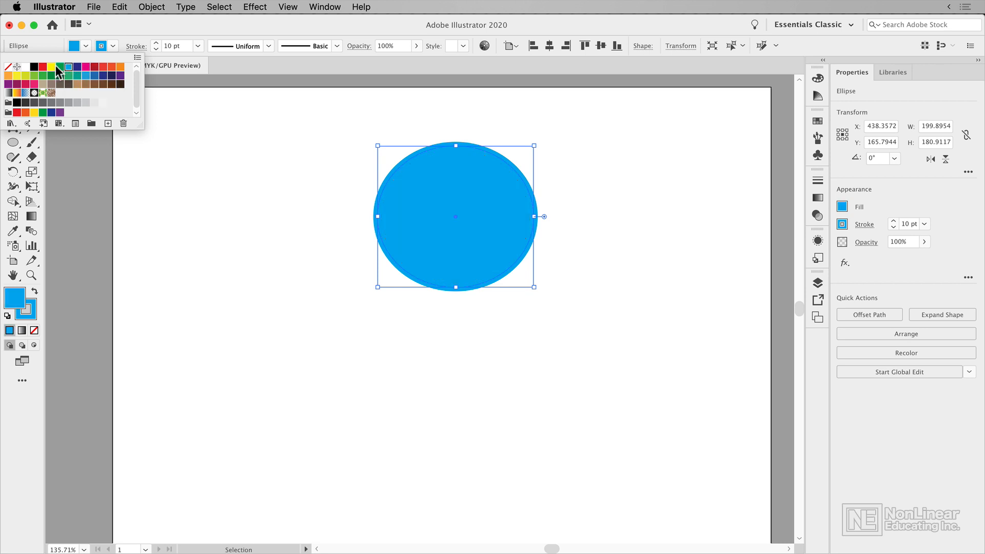
pyautogui.click(51, 68)
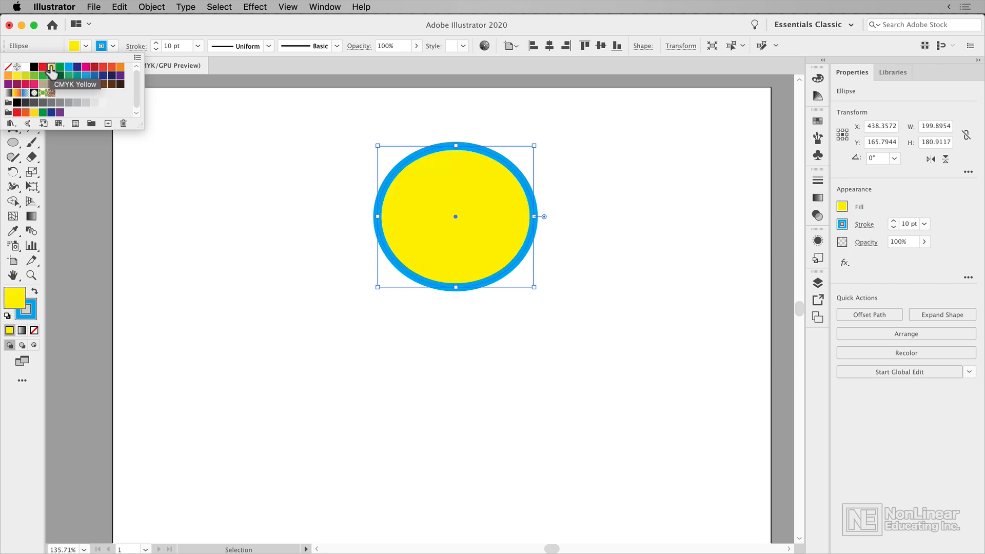
pyautogui.click(842, 208)
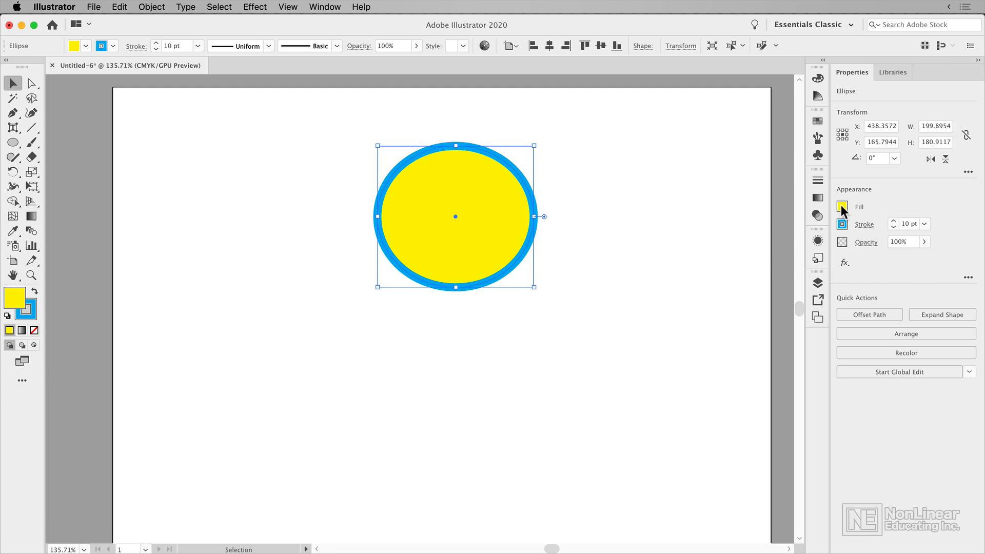
# Fill the ellipse with the orange-red swatch C=0 M=80 Y=95 K=0.
pyautogui.click(842, 208)
pyautogui.click(812, 251)
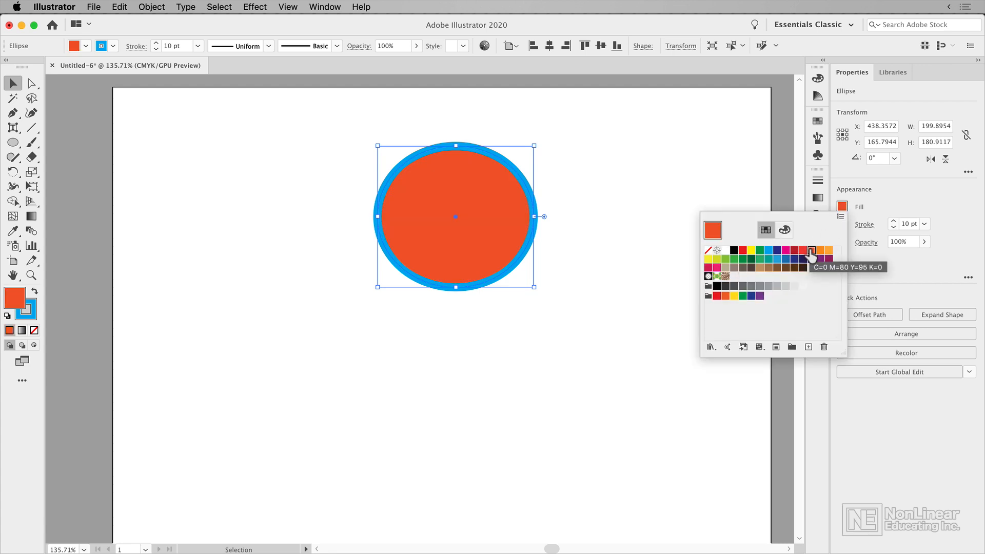
pyautogui.click(887, 204)
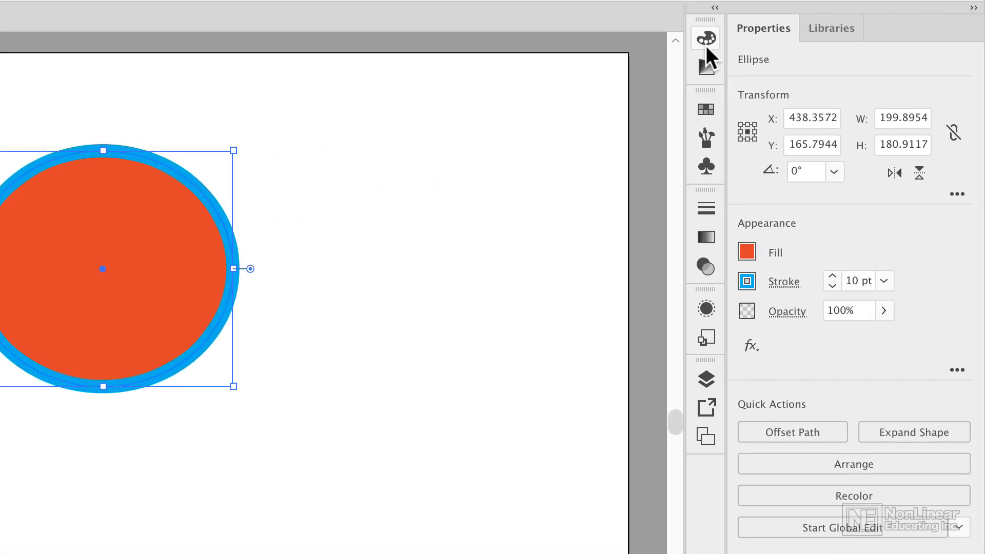
# Display the color, swatch and stroke settings in turn, leaving the stroke settings open.
pyautogui.click(706, 39)
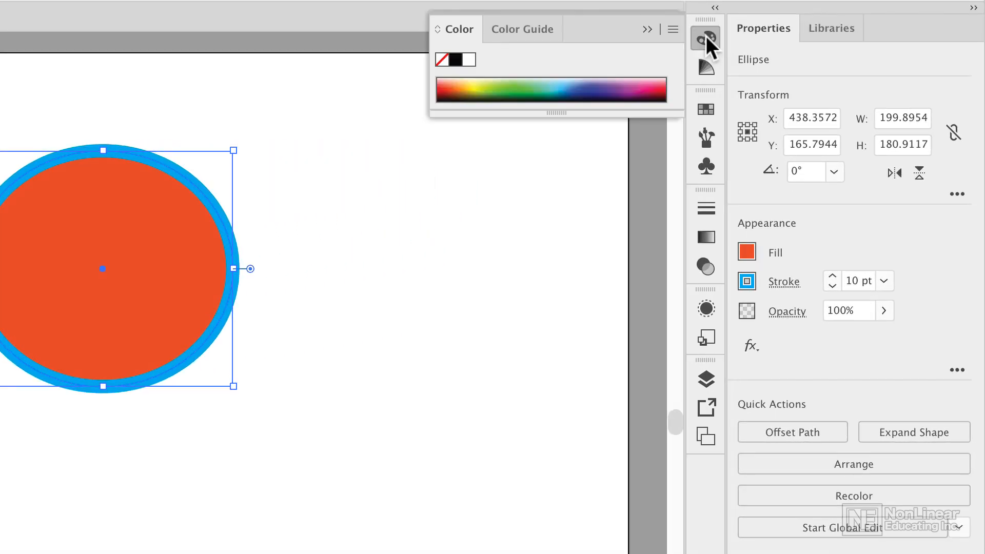
pyautogui.click(706, 109)
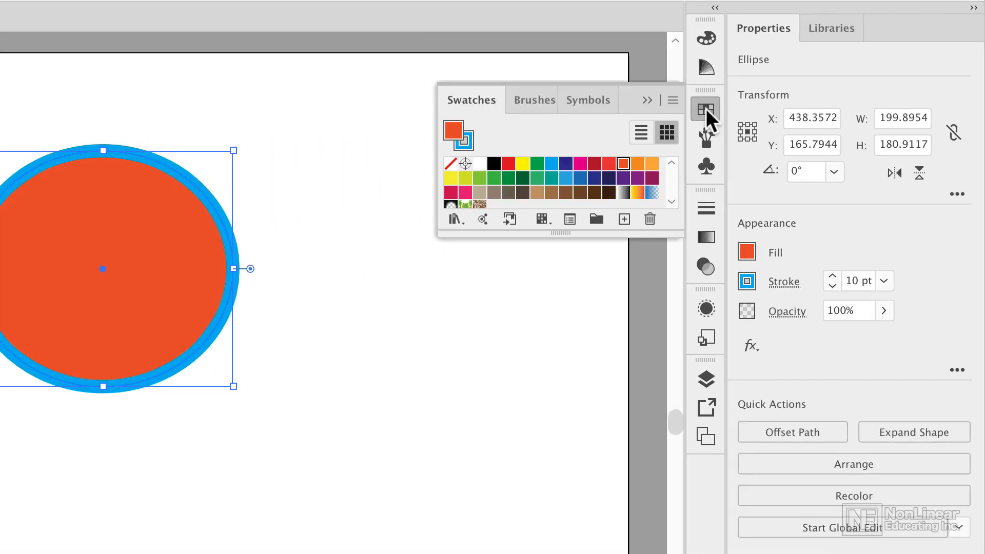
pyautogui.click(713, 205)
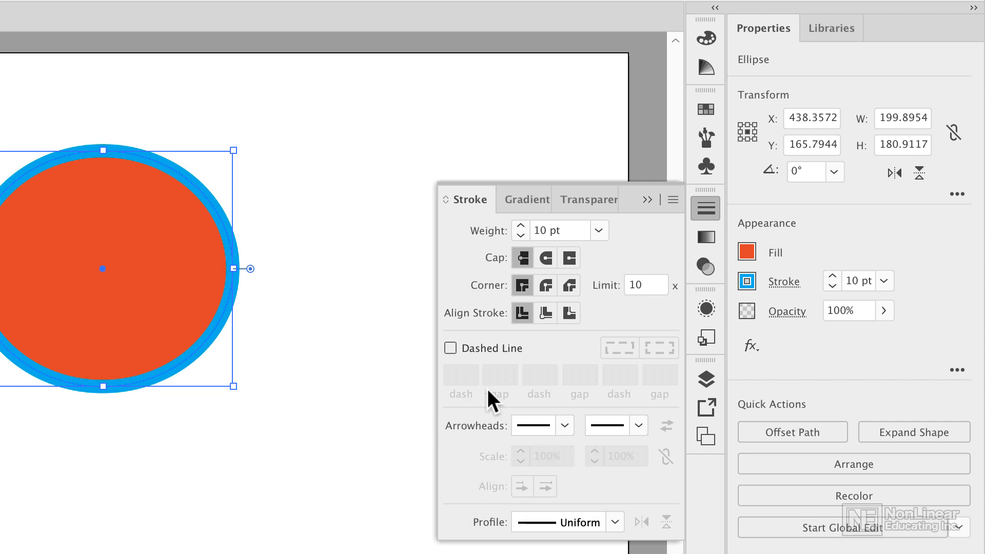
# Try a dashed line and the inside and outside stroke alignments on the ellipse, returning to a solid, centered stroke.
pyautogui.click(451, 348)
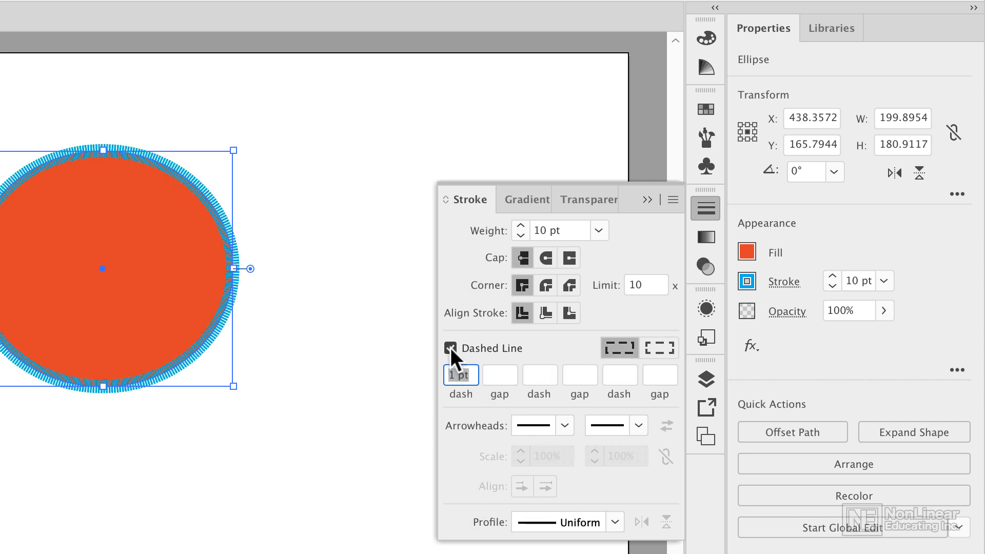
pyautogui.click(450, 347)
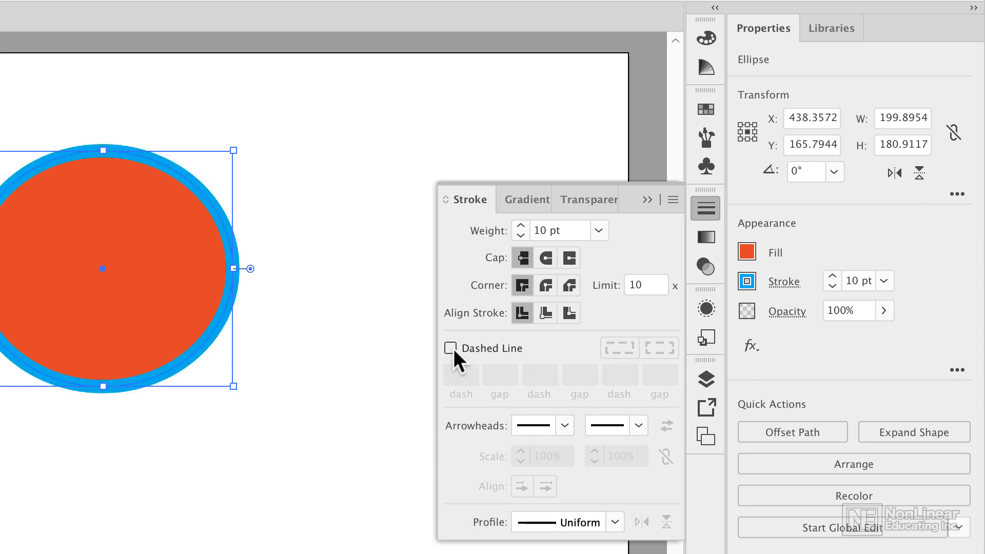
pyautogui.click(545, 313)
pyautogui.click(571, 312)
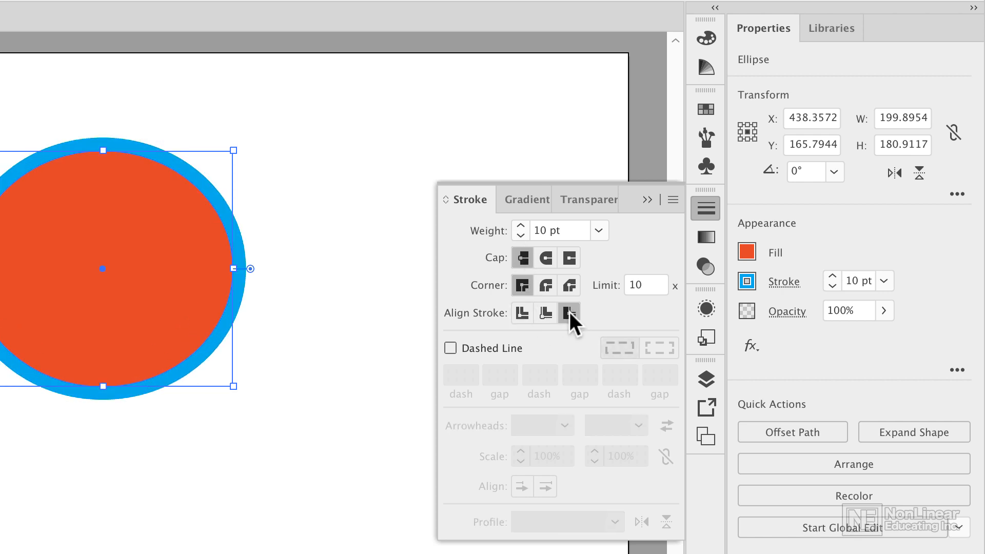
pyautogui.click(522, 312)
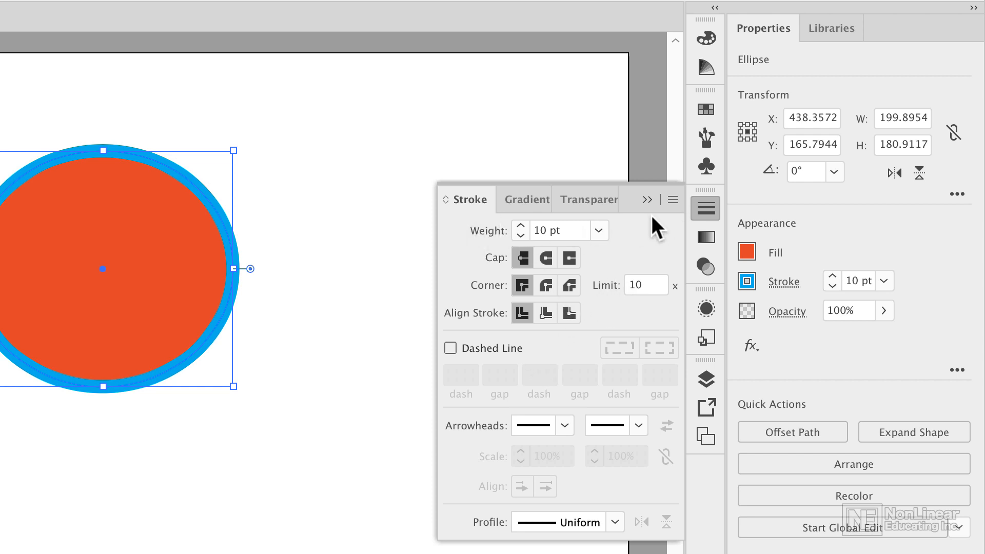
# Hide the additional stroke options so only the weight is listed, and show them again.
pyautogui.click(673, 201)
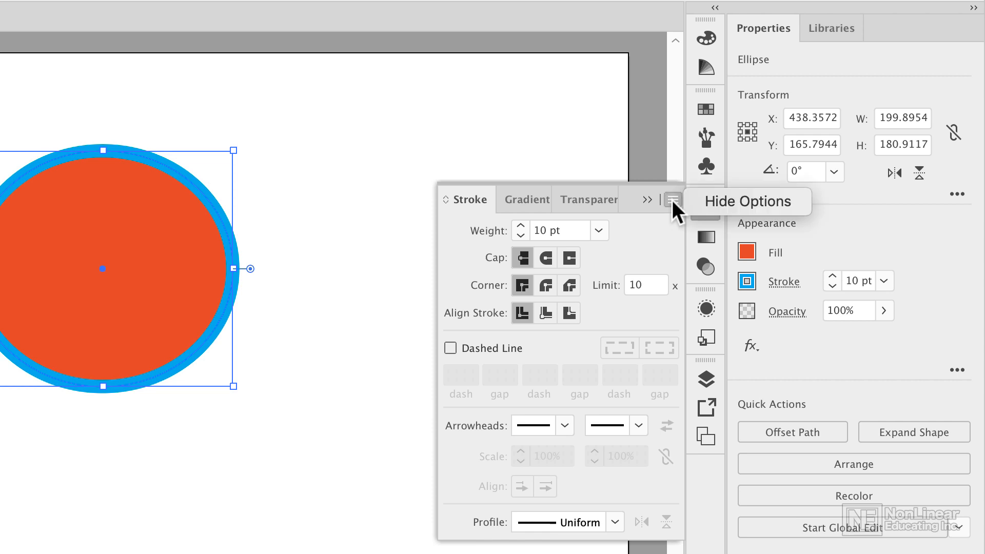
pyautogui.click(704, 201)
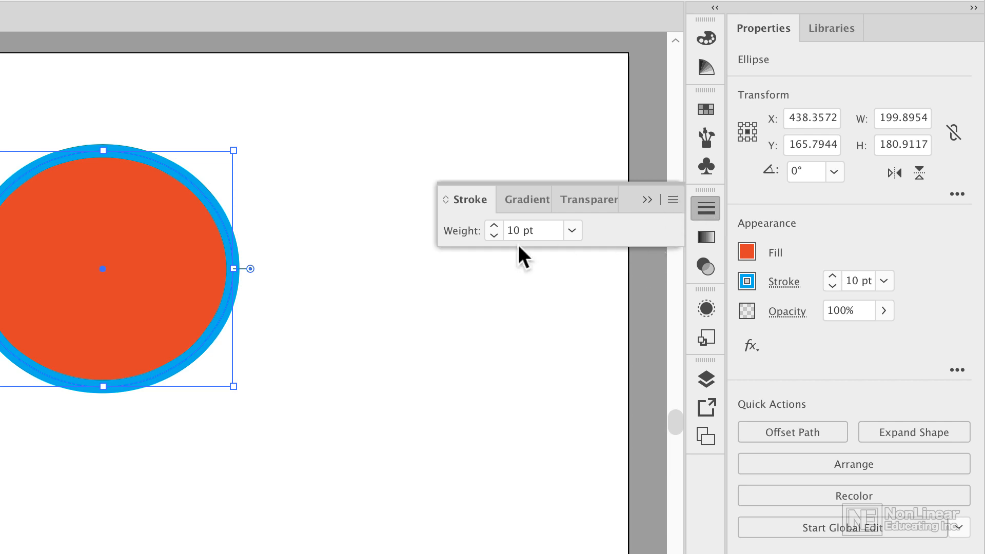
pyautogui.click(671, 199)
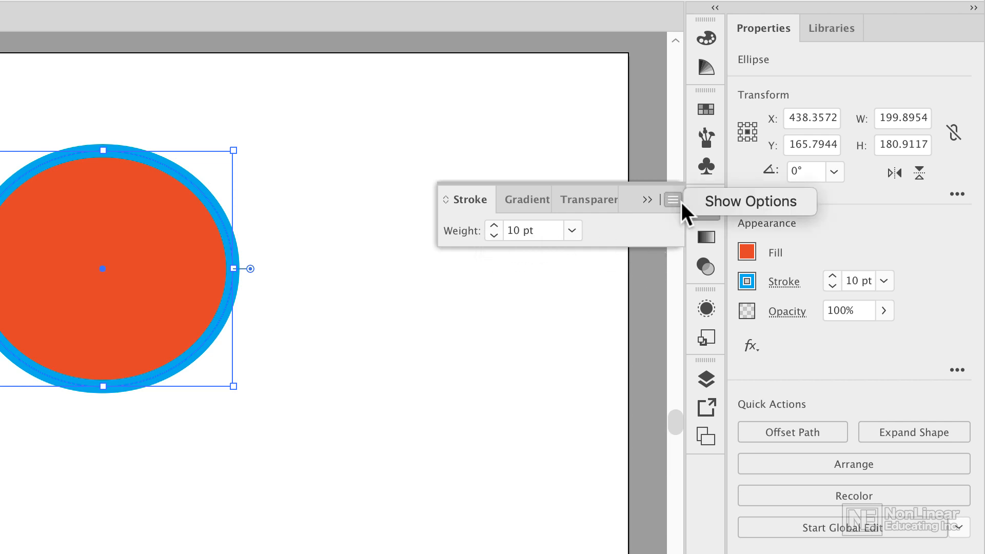
pyautogui.click(688, 201)
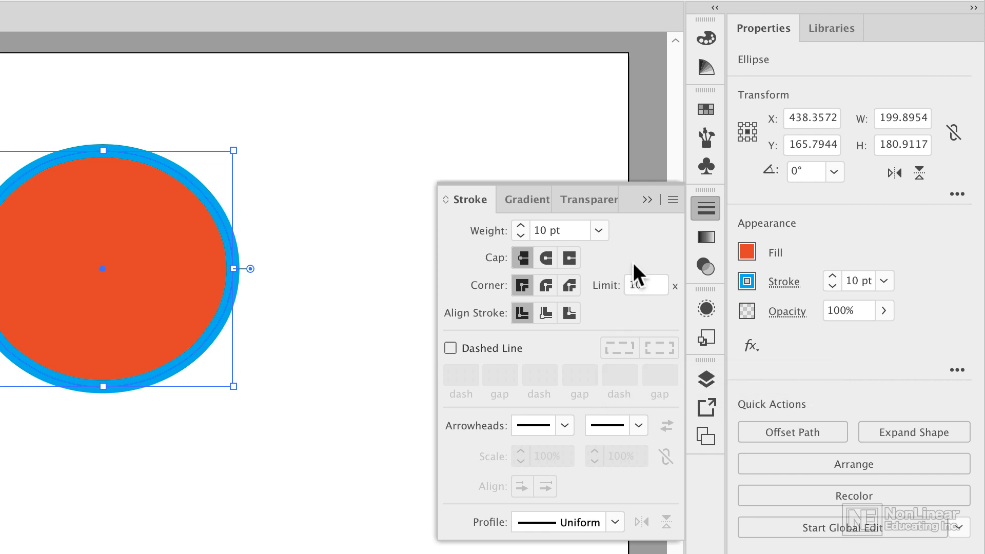
# Step the ellipse's stroke weight up and down and set it to the 5 pt preset.
pyautogui.click(516, 225)
pyautogui.click(516, 225)
pyautogui.click(516, 225)
pyautogui.click(518, 235)
pyautogui.click(518, 235)
pyautogui.click(518, 235)
pyautogui.click(518, 235)
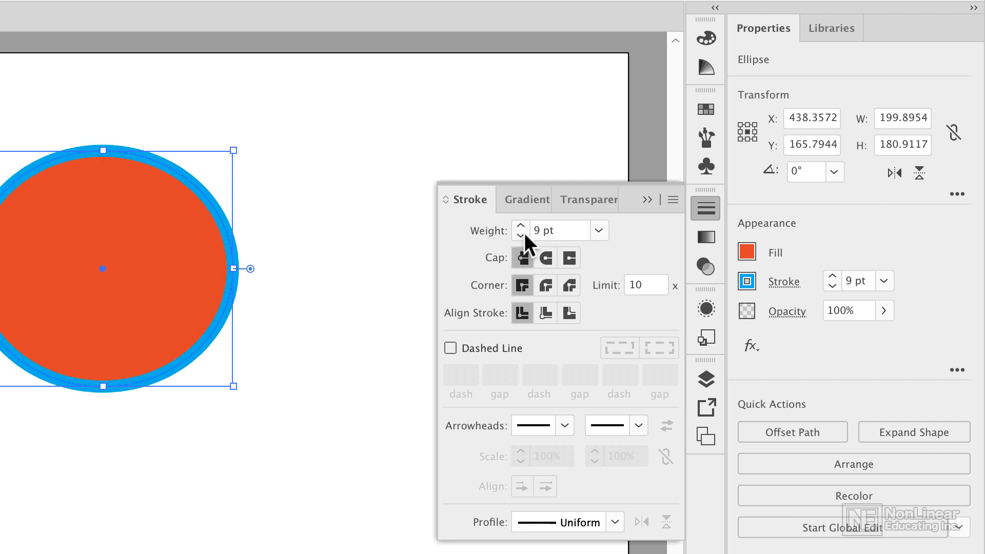
pyautogui.click(598, 230)
pyautogui.click(603, 410)
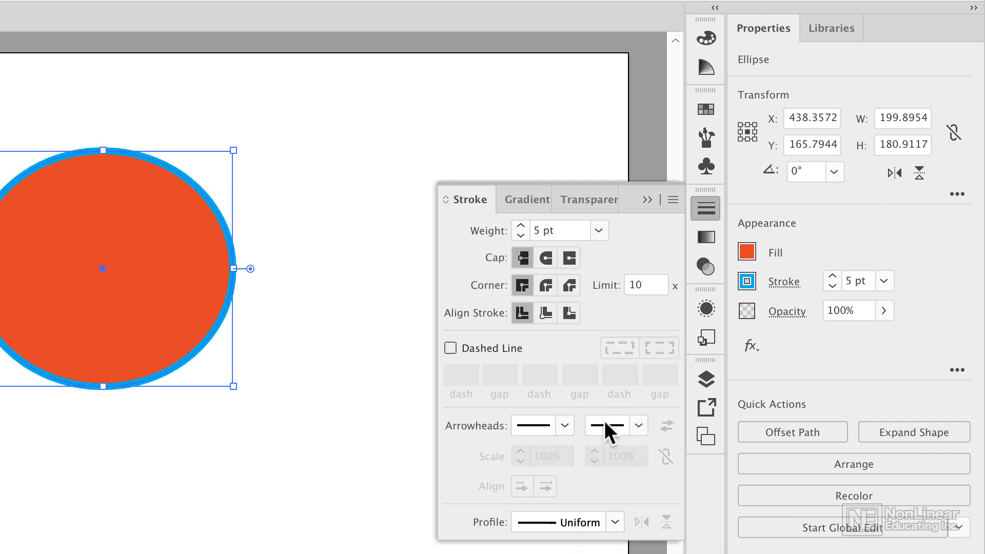
# Raise and lower the ellipse's stroke weight incrementally, ending at 9 pt.
pyautogui.click(563, 230)
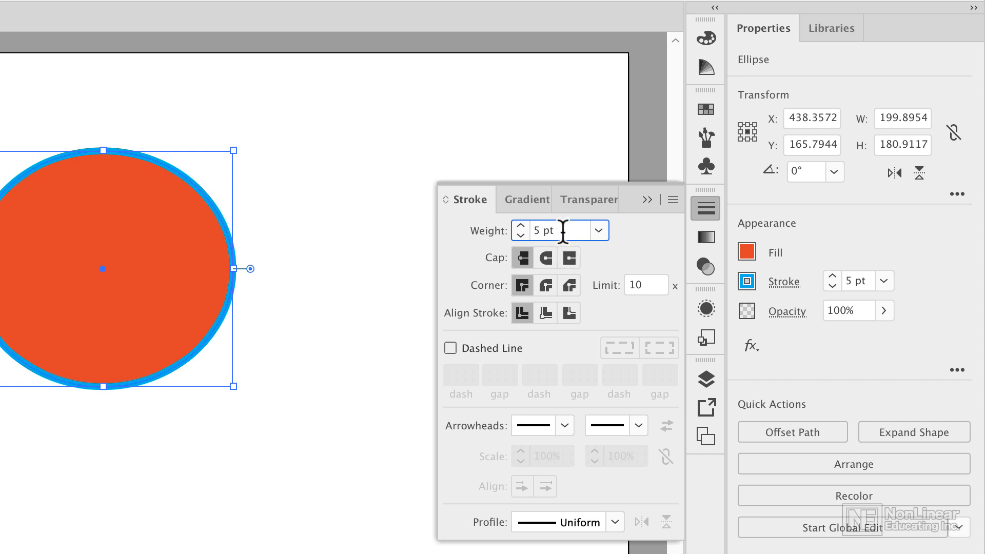
pyautogui.press('Up')
pyautogui.press('Up')
pyautogui.press('Up')
pyautogui.press('Up')
pyautogui.press('Up')
pyautogui.press('Up')
pyautogui.press('Up')
pyautogui.press('Up')
pyautogui.press('Up')
pyautogui.press('Up')
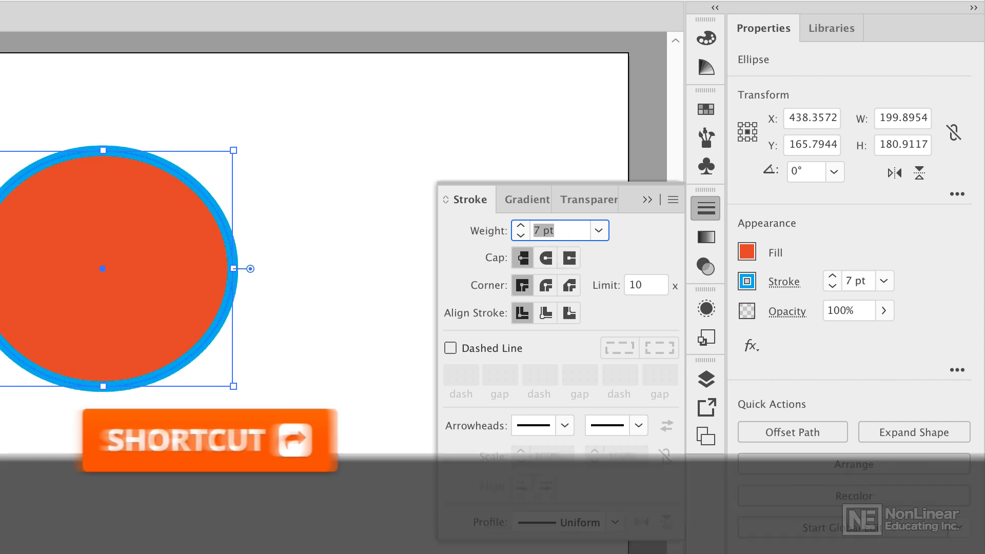
pyautogui.press('Down')
pyautogui.press('Down')
pyautogui.press('Down')
pyautogui.press('Down')
pyautogui.press('Down')
pyautogui.press('Down')
pyautogui.press('Down')
pyautogui.press('Down')
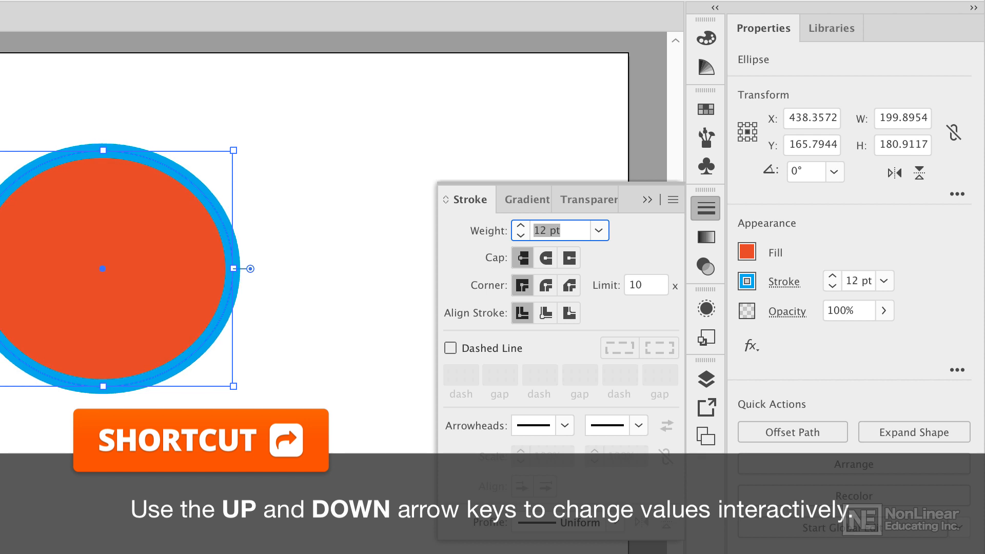
pyautogui.press('Up')
pyautogui.press('Up')
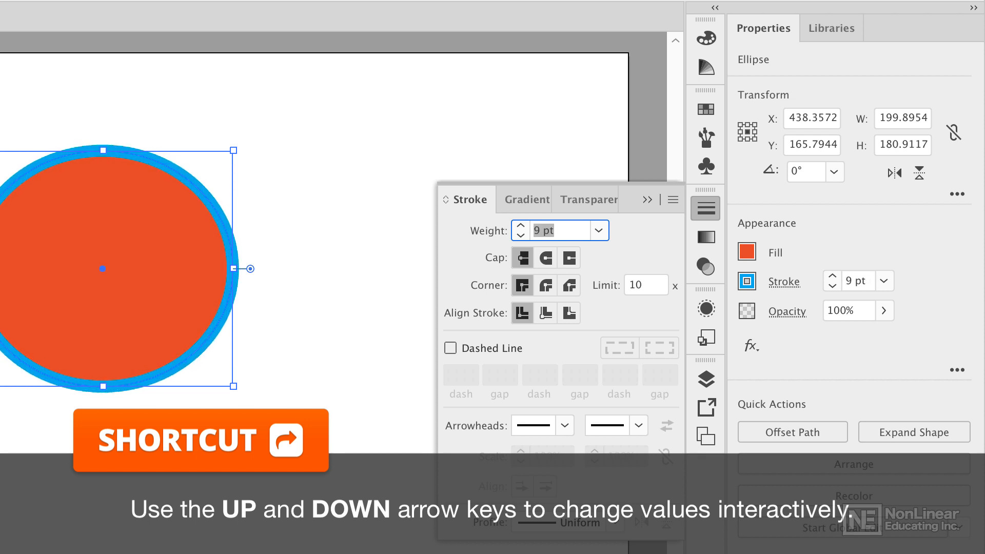
# Set the ellipse's stroke weight to 20 pt and raise it in 1 pt increments to 25 pt.
pyautogui.write('20')
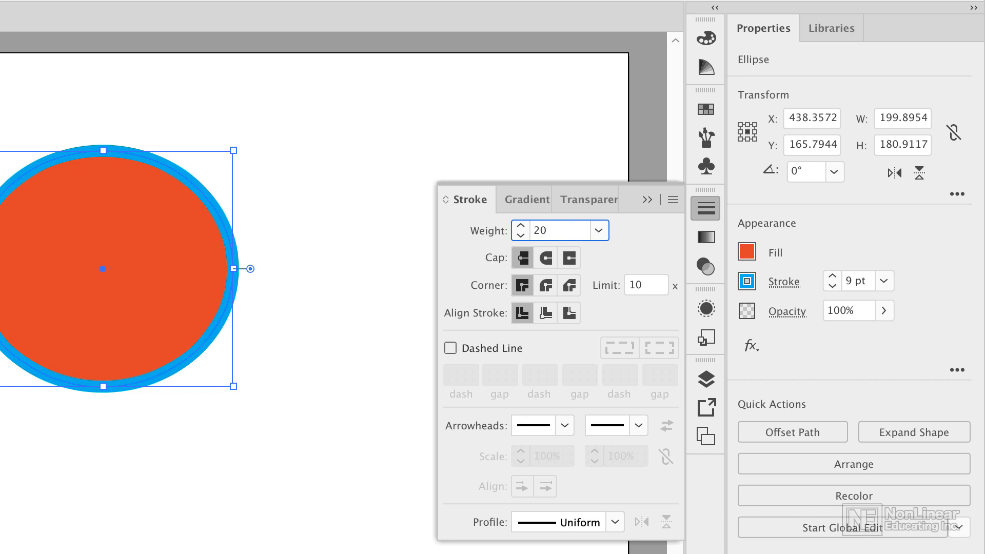
pyautogui.press('Tab')
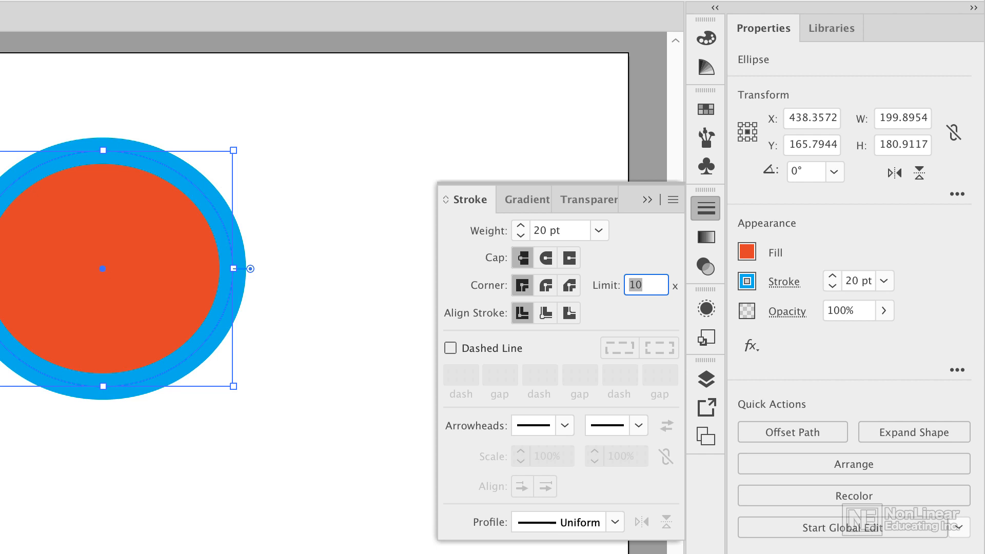
pyautogui.click(567, 228)
pyautogui.press('Up')
pyautogui.press('Up')
pyautogui.press('Up')
pyautogui.press('Up')
pyautogui.press('Up')
pyautogui.press('Up')
pyautogui.press('Up')
pyautogui.press('Up')
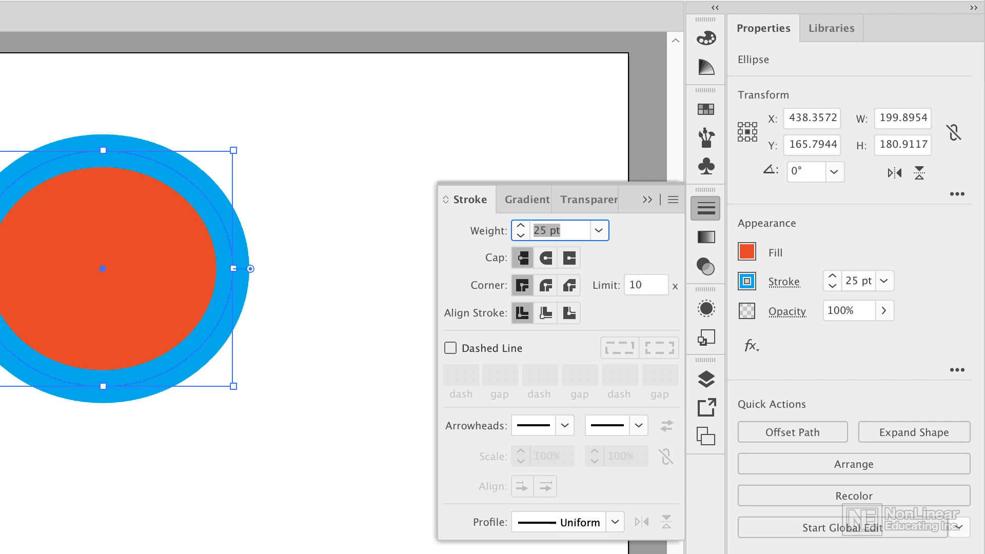
# Lower the ellipse's stroke weight incrementally to 23 pt and further down to 18 pt.
pyautogui.press('Down')
pyautogui.press('Down')
pyautogui.press('Down')
pyautogui.press('Down')
pyautogui.press('Down')
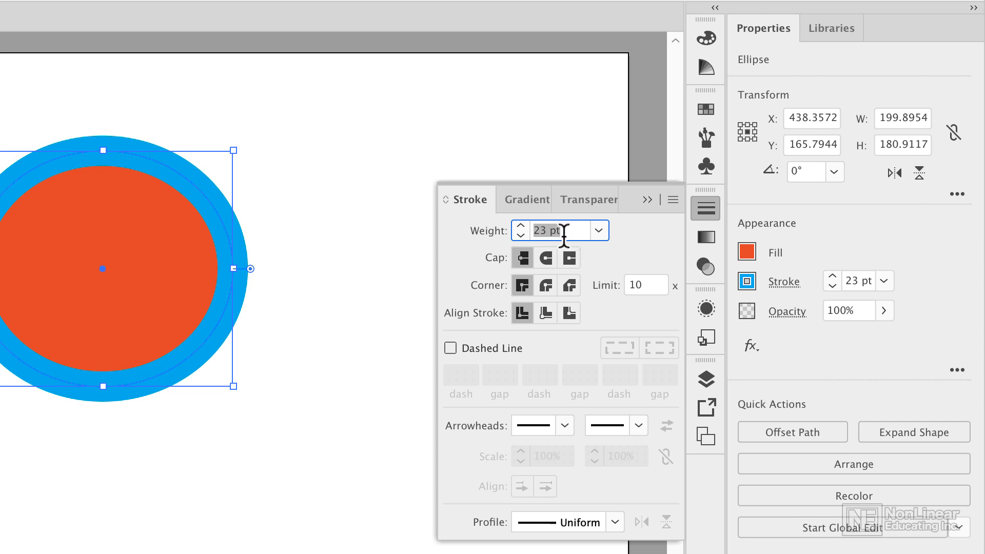
pyautogui.press('Return')
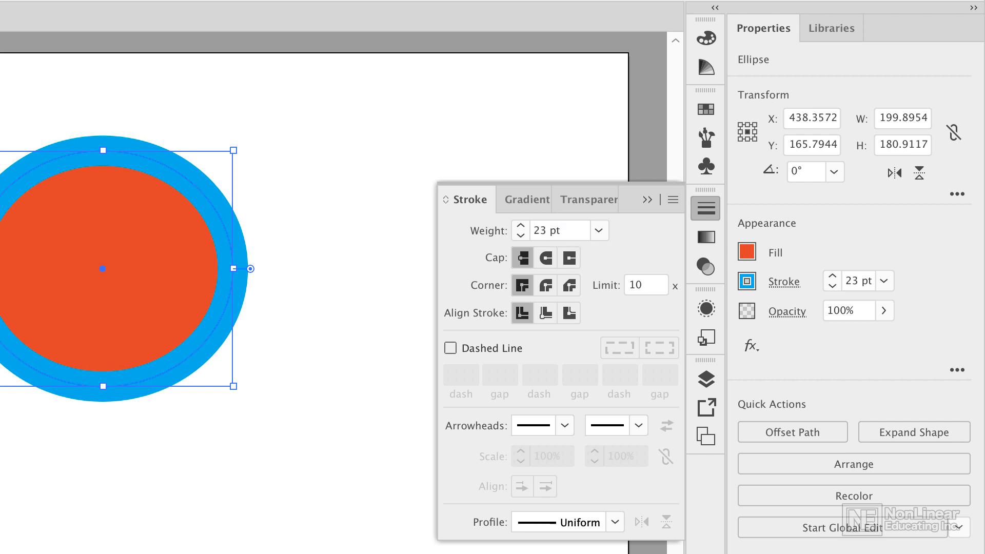
pyautogui.scroll(-5, 559, 230)
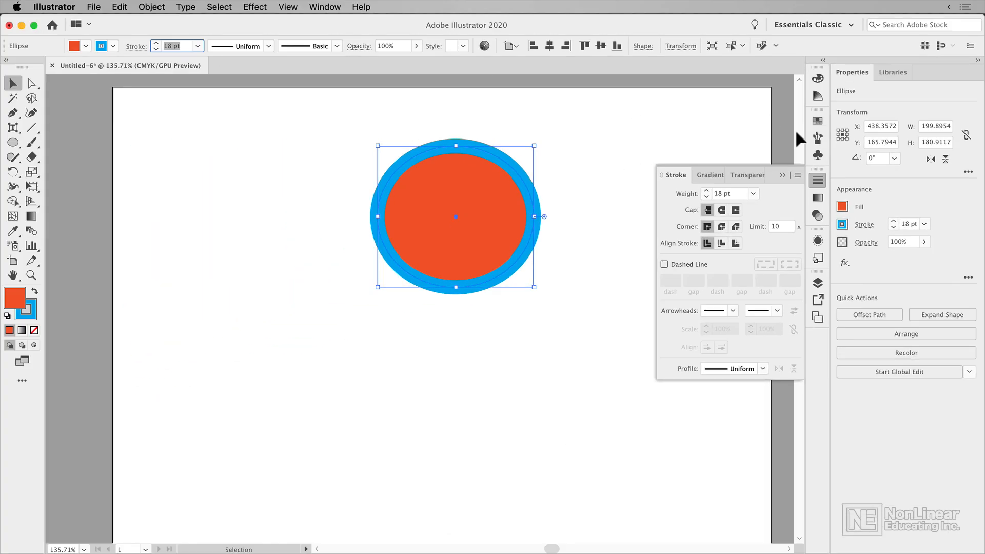
pyautogui.click(930, 187)
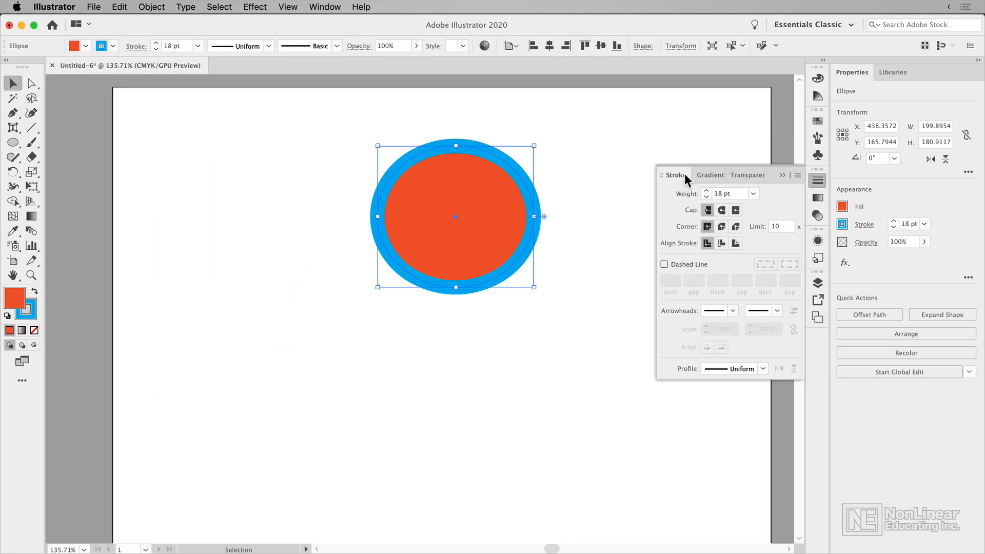
# Move the Stroke panel into its own group below Artboards in the dock, and return it above Gradient in its original group.
pyautogui.moveTo(679, 175)
pyautogui.mouseDown()
pyautogui.moveTo(318, 287)
pyautogui.moveTo(732, 174)
pyautogui.moveTo(667, 171)
pyautogui.moveTo(818, 349)
pyautogui.mouseUp()
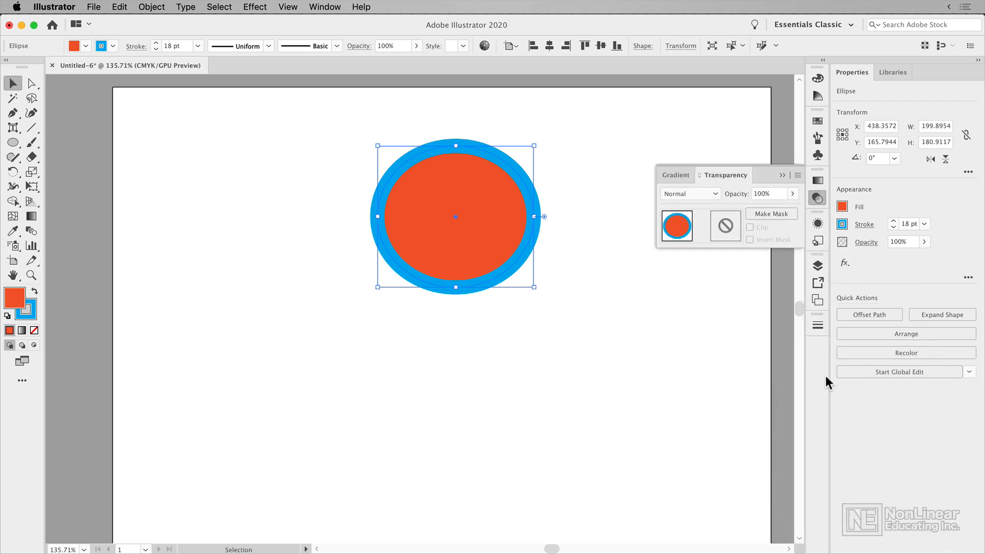
pyautogui.moveTo(817, 328)
pyautogui.mouseDown()
pyautogui.moveTo(786, 348)
pyautogui.moveTo(618, 282)
pyautogui.moveTo(747, 328)
pyautogui.moveTo(820, 328)
pyautogui.mouseUp()
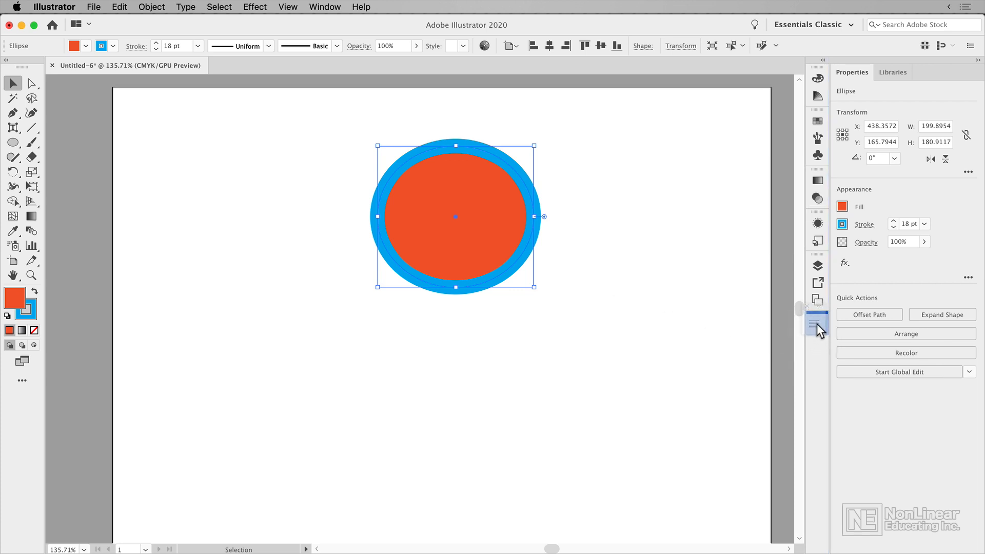
pyautogui.moveTo(817, 325); pyautogui.dragTo(802, 326)
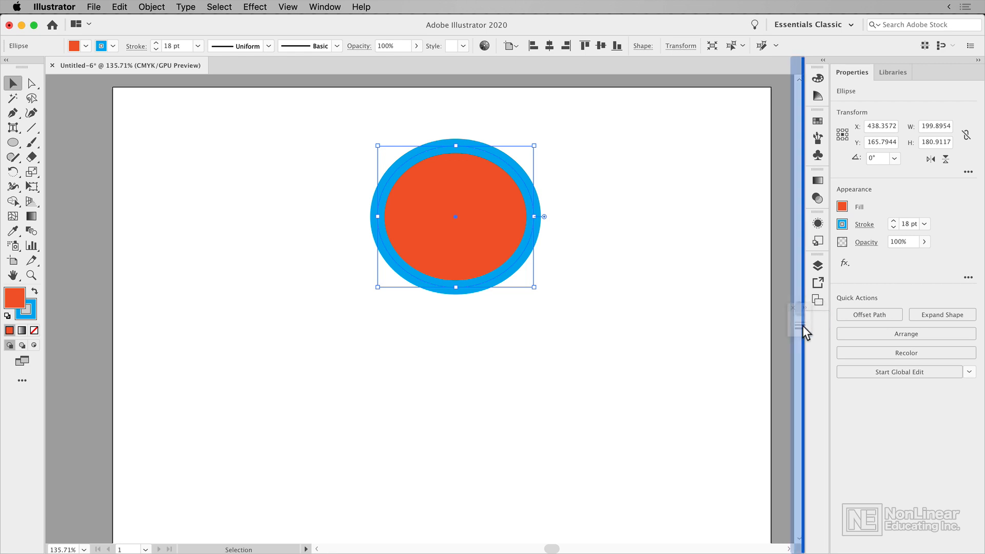
pyautogui.moveTo(803, 325); pyautogui.dragTo(819, 175)
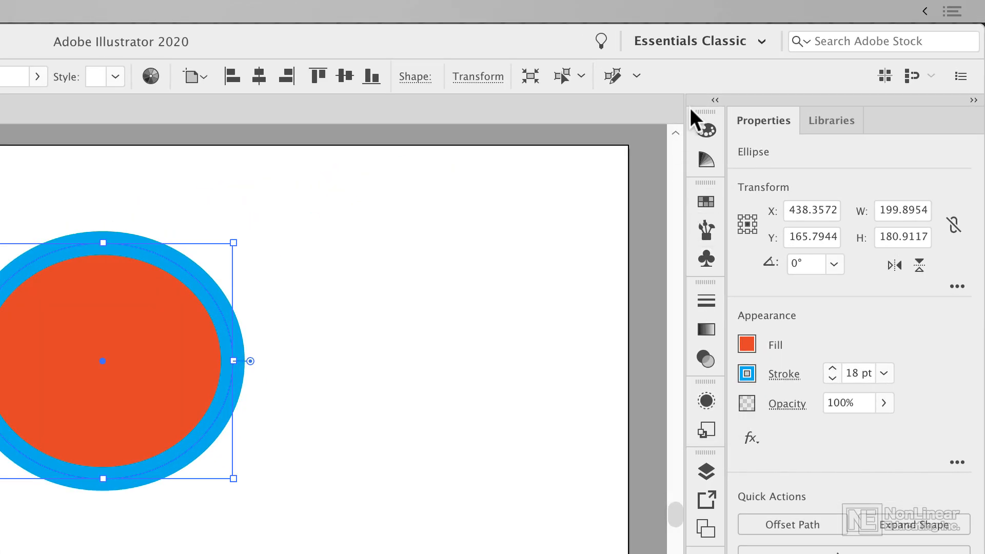
# Expand the collapsed panel dock and look over the lists of available panels and workspaces.
pyautogui.click(715, 100)
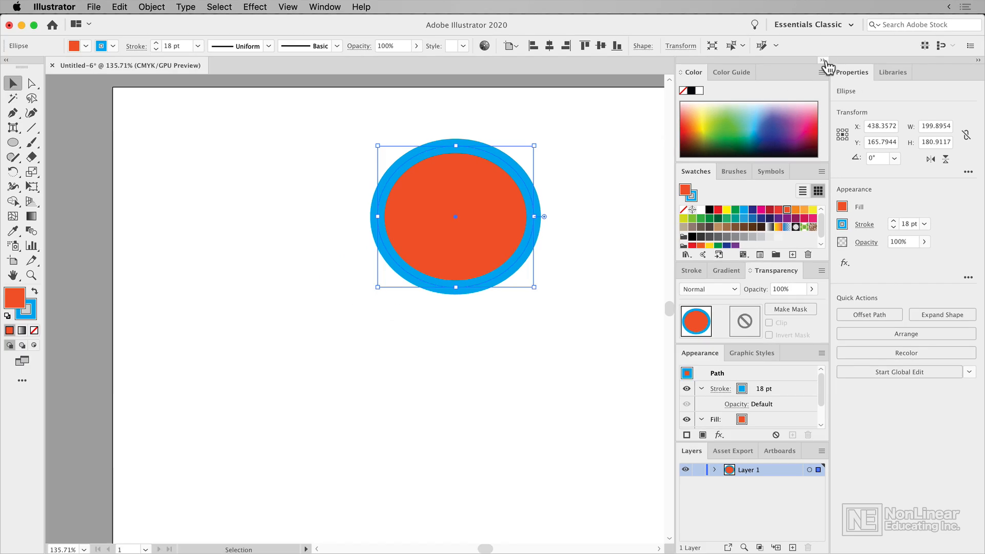
pyautogui.moveTo(703, 349)
pyautogui.mouseDown()
pyautogui.moveTo(786, 269)
pyautogui.moveTo(736, 334)
pyautogui.moveTo(685, 354)
pyautogui.moveTo(713, 356)
pyautogui.moveTo(685, 359)
pyautogui.mouseUp()
pyautogui.click(334, 7)
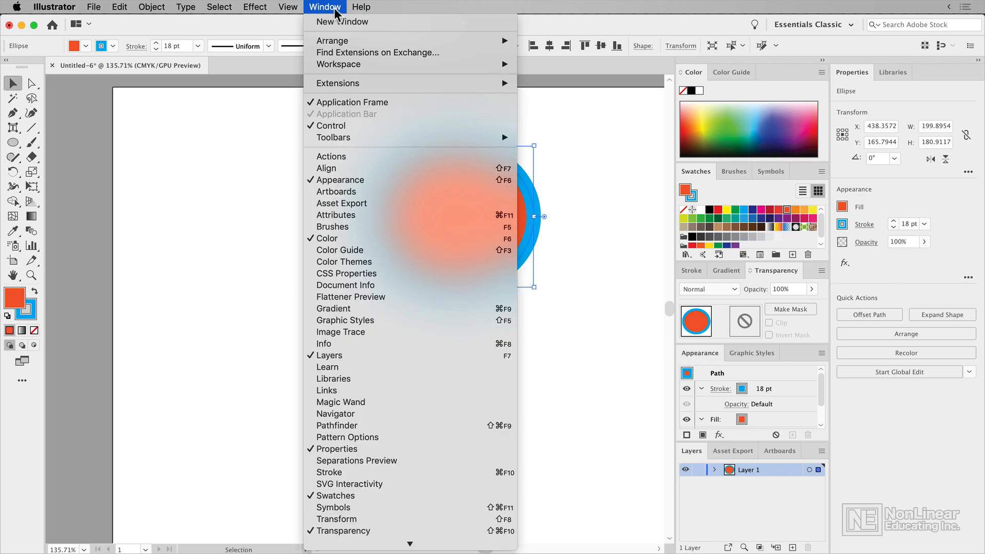
pyautogui.click(335, 7)
pyautogui.click(814, 25)
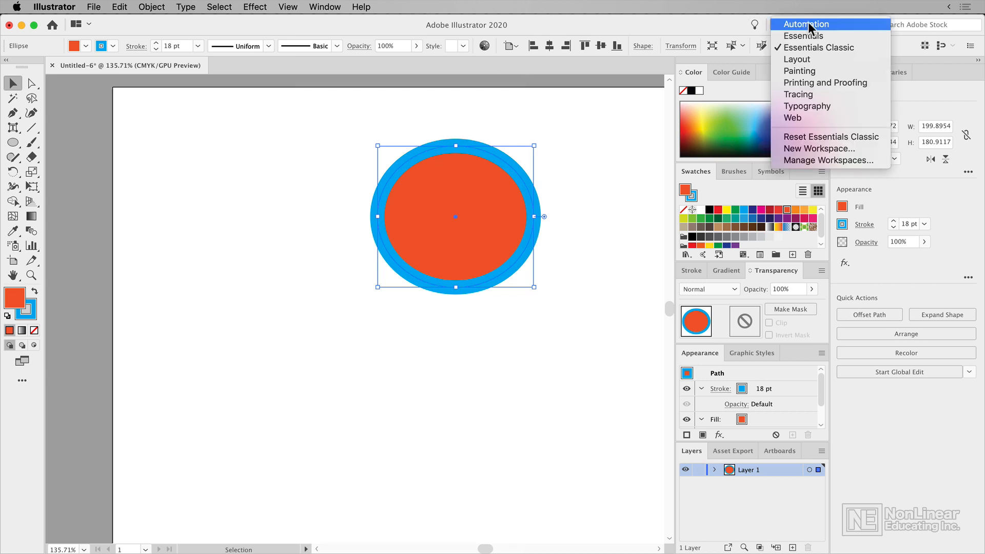
pyautogui.click(736, 24)
# Detach the Swatches and Symbols panels from the dock, and close the Symbols and Properties panels.
pyautogui.moveTo(704, 174); pyautogui.dragTo(534, 256)
pyautogui.moveTo(746, 179); pyautogui.dragTo(517, 253)
pyautogui.rightClick(517, 252)
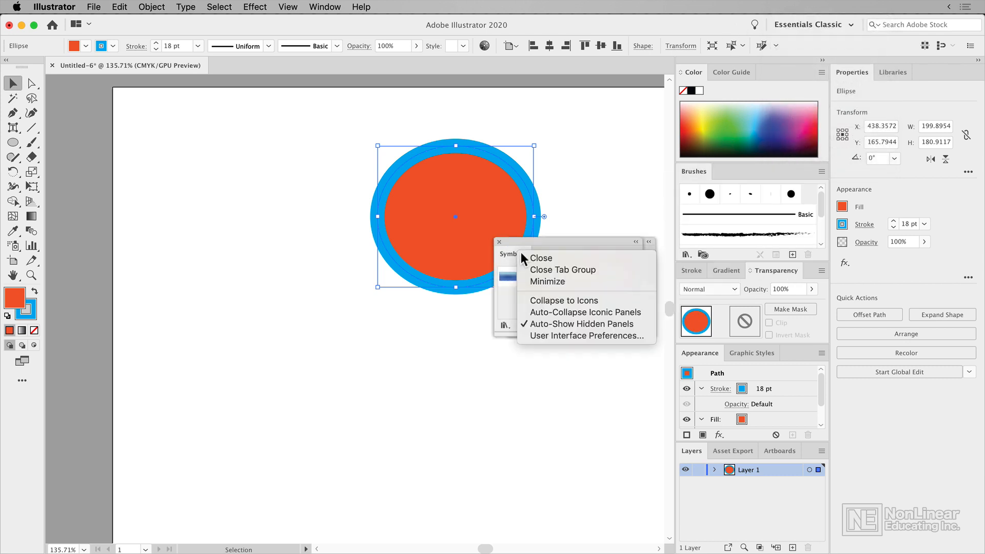
pyautogui.click(539, 258)
pyautogui.rightClick(858, 72)
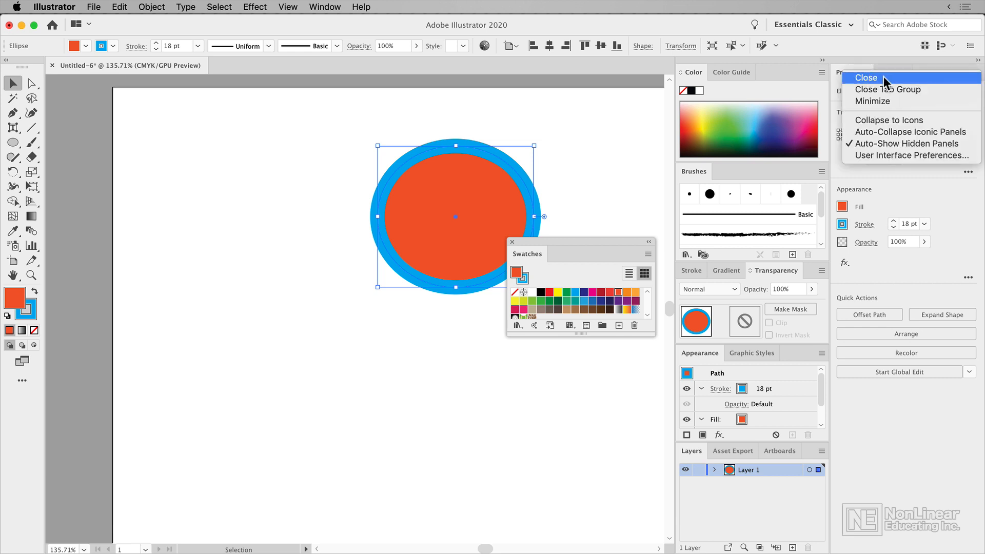
pyautogui.click(897, 78)
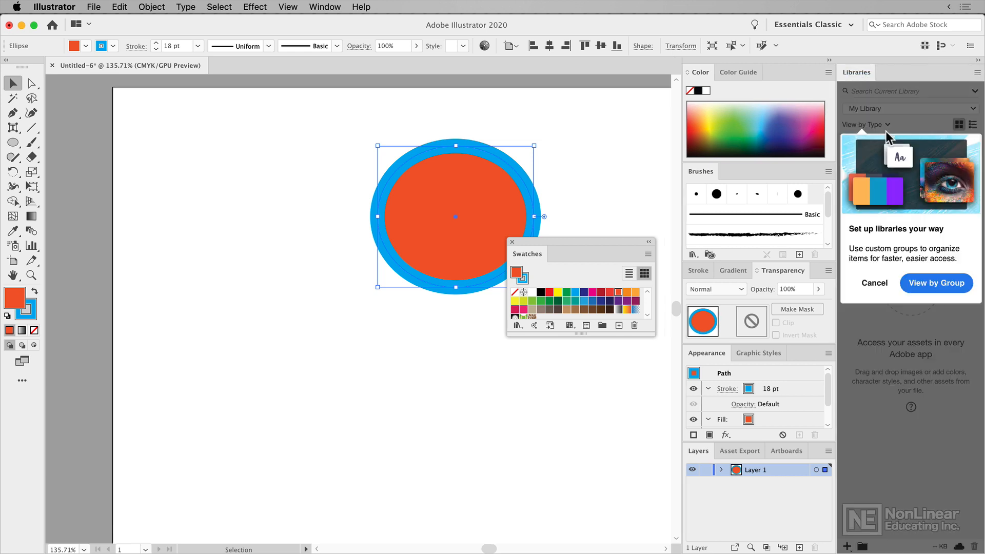
# Reset the Essentials Classic workspace to its default panel arrangement and view the other place where workspace commands are listed.
pyautogui.click(851, 24)
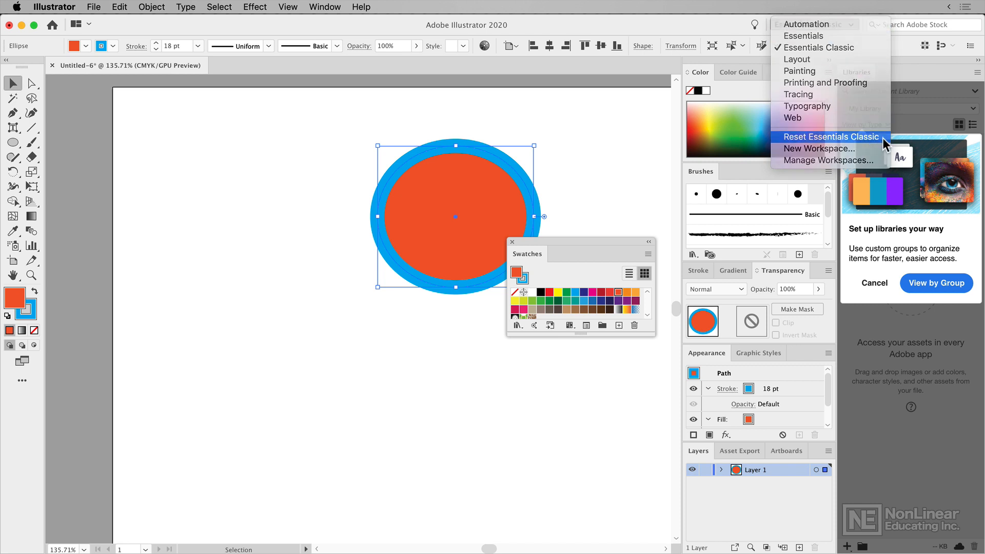
pyautogui.click(882, 138)
pyautogui.click(341, 8)
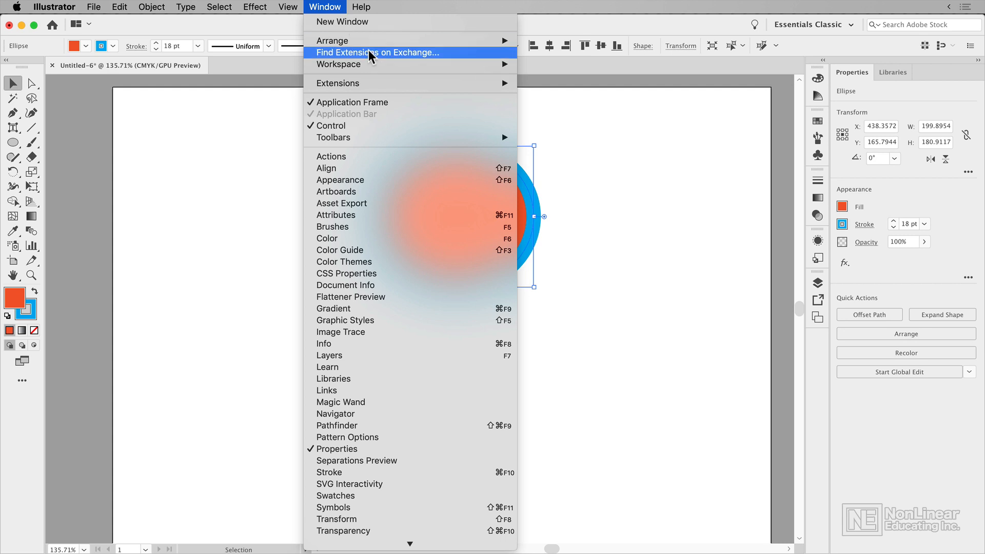
pyautogui.moveTo(387, 69)
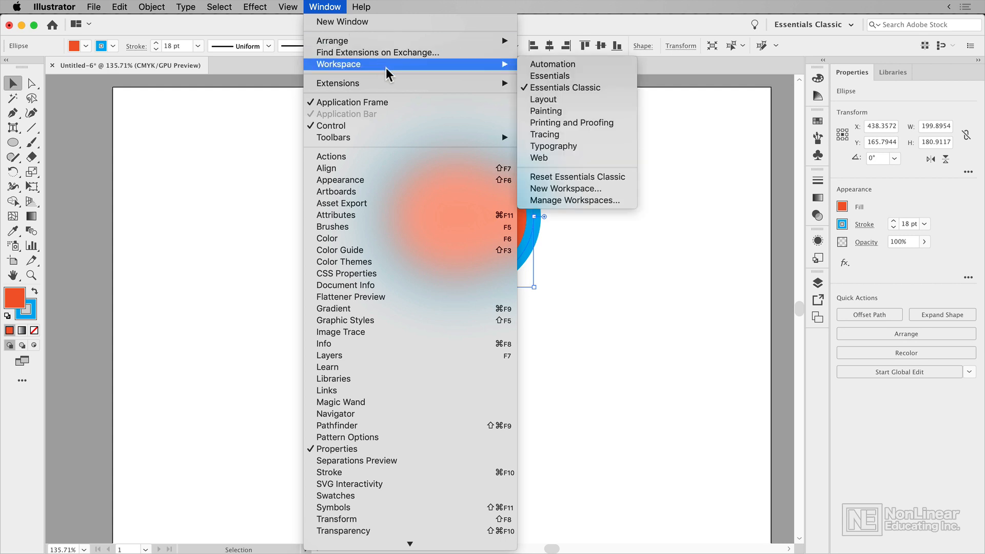
pyautogui.click(838, 25)
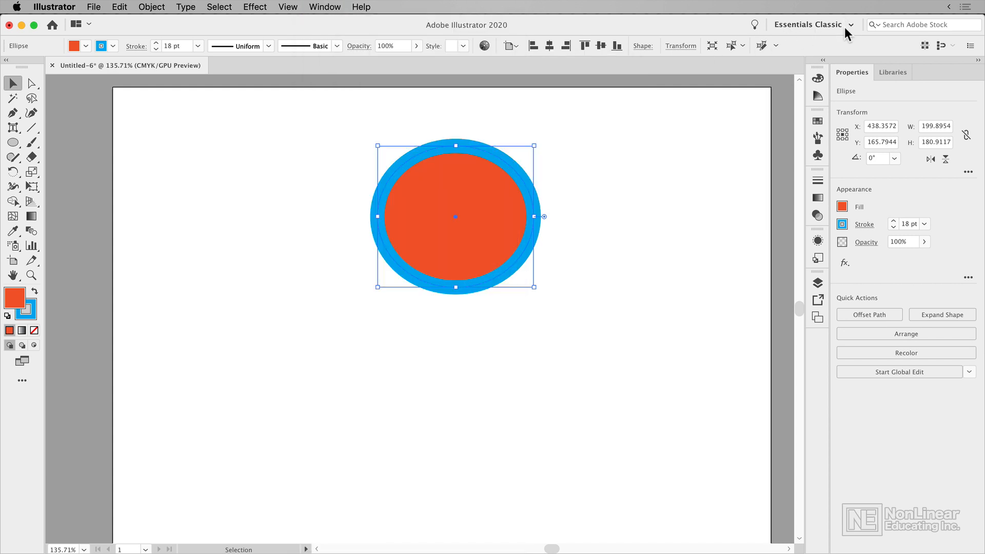